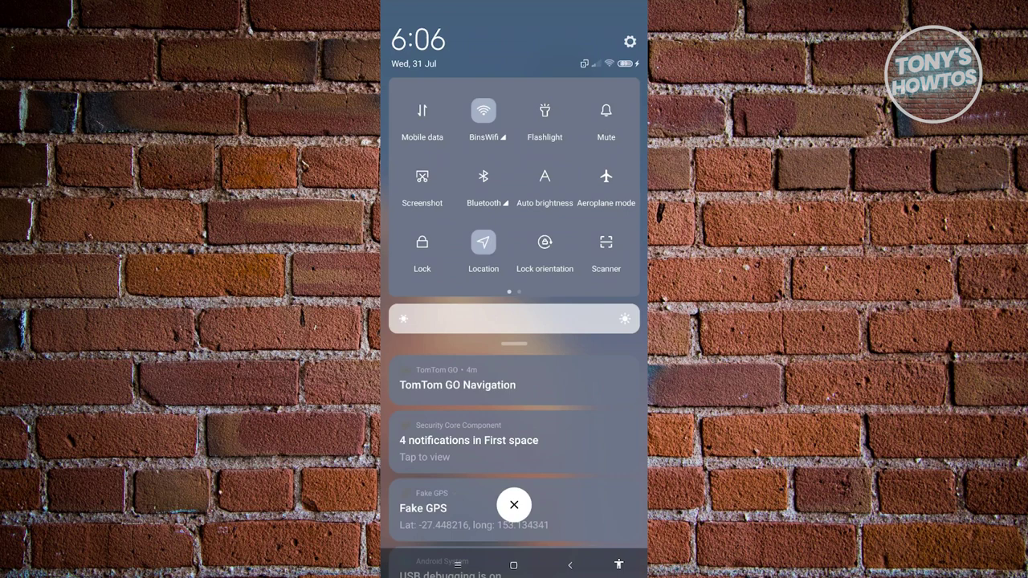
Step: Start screen casting from the Cast tile on the second quick-settings page
left_click_drag(594, 185, 418, 185)
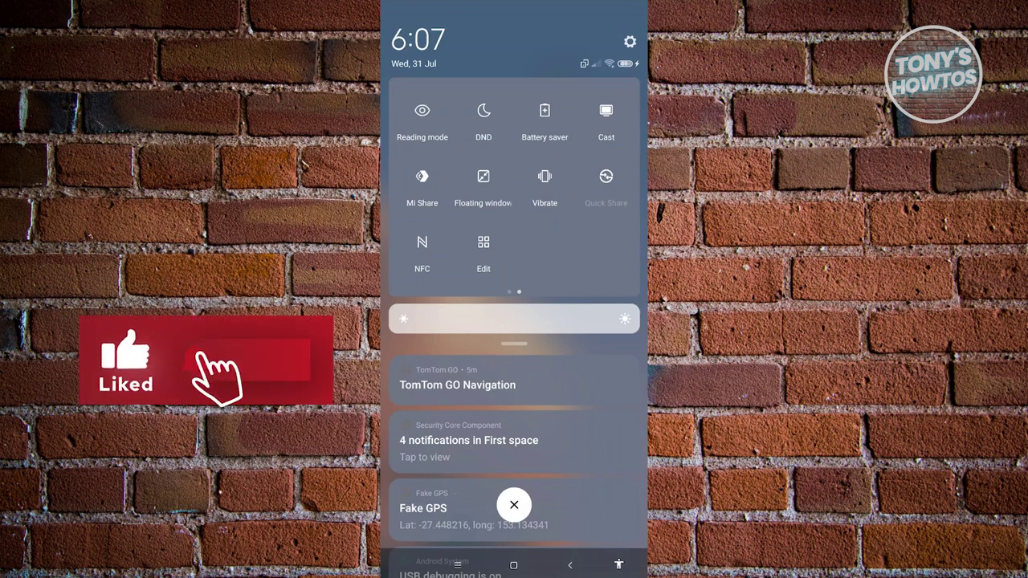
left_click(606, 113)
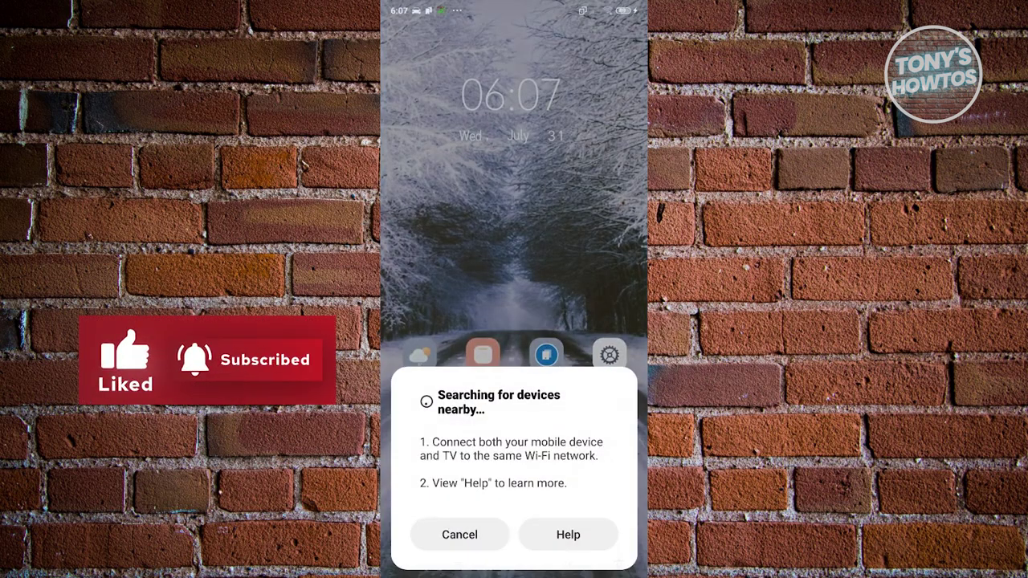